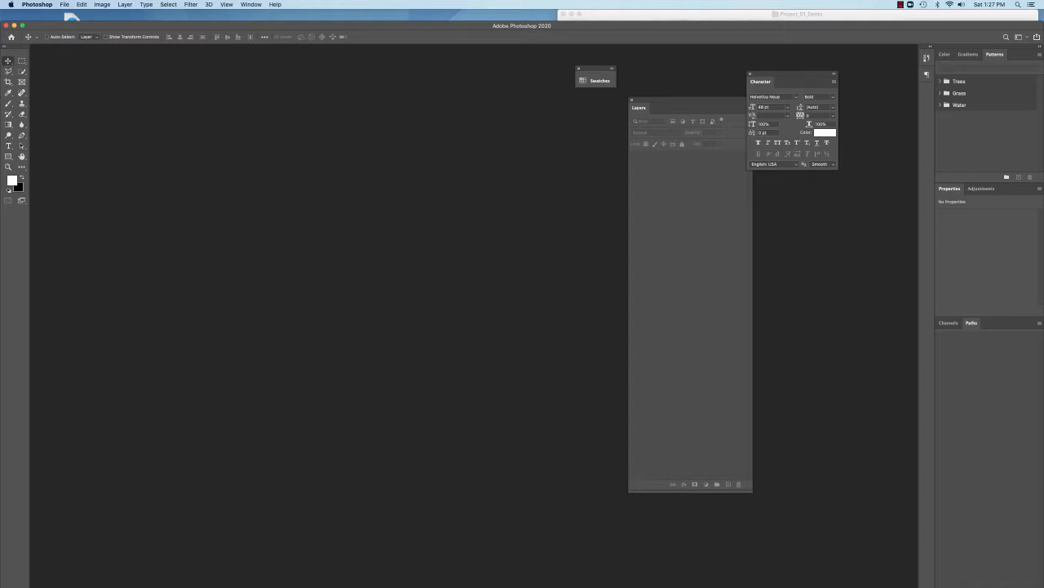
# - Create a new 8.5 x 11 inch portrait document at 150 pixels/inch in RGB Color with a white background
pyautogui.click(63, 4)
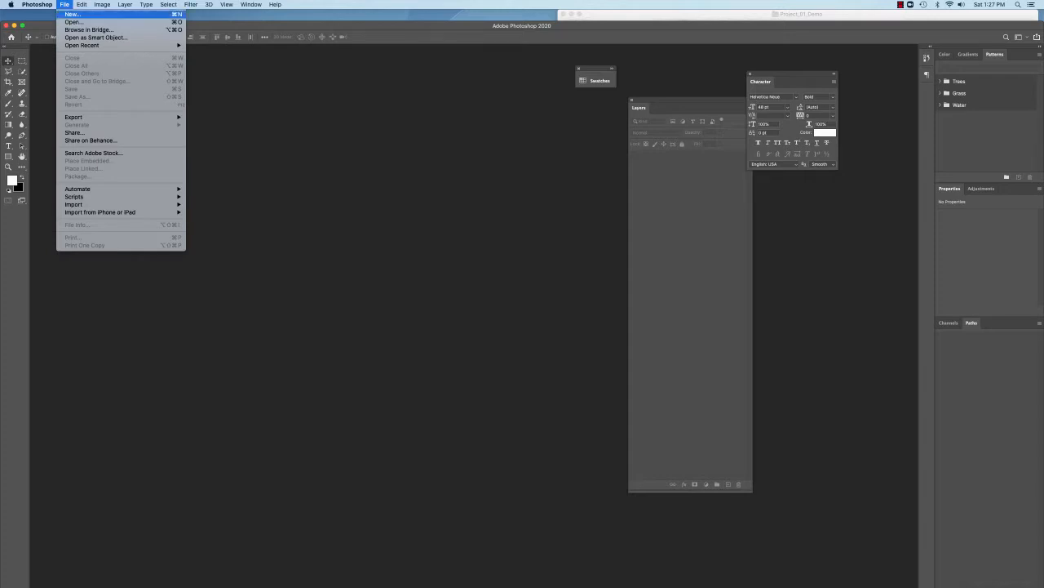
pyautogui.press('Escape')
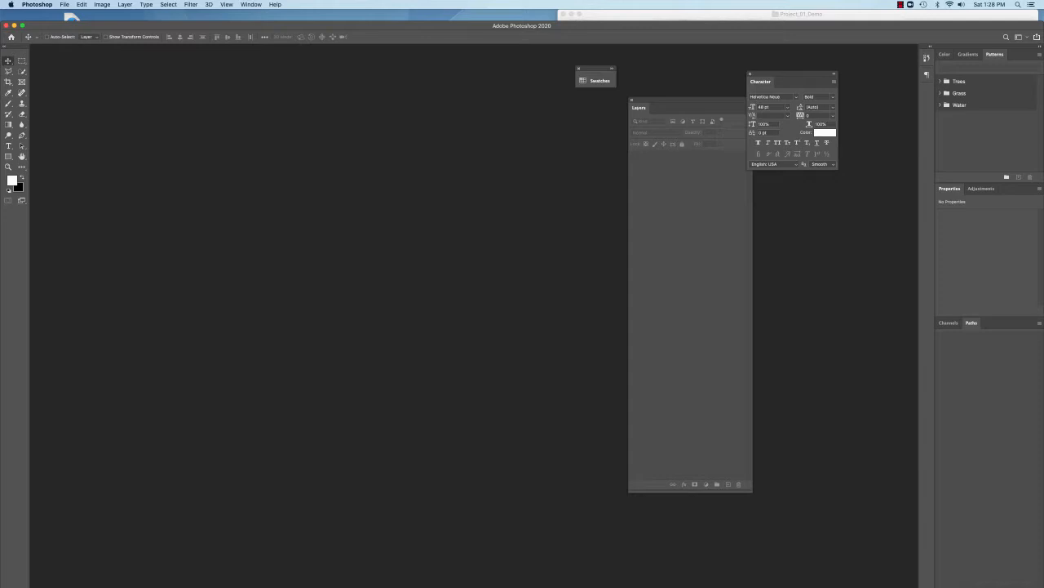
pyautogui.press('super+n')
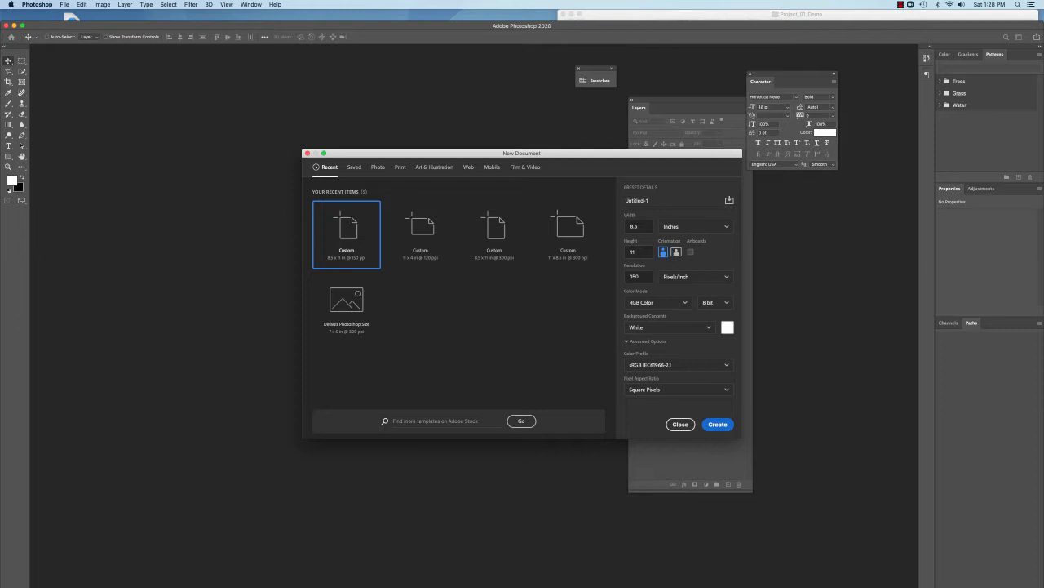
pyautogui.press('Return')
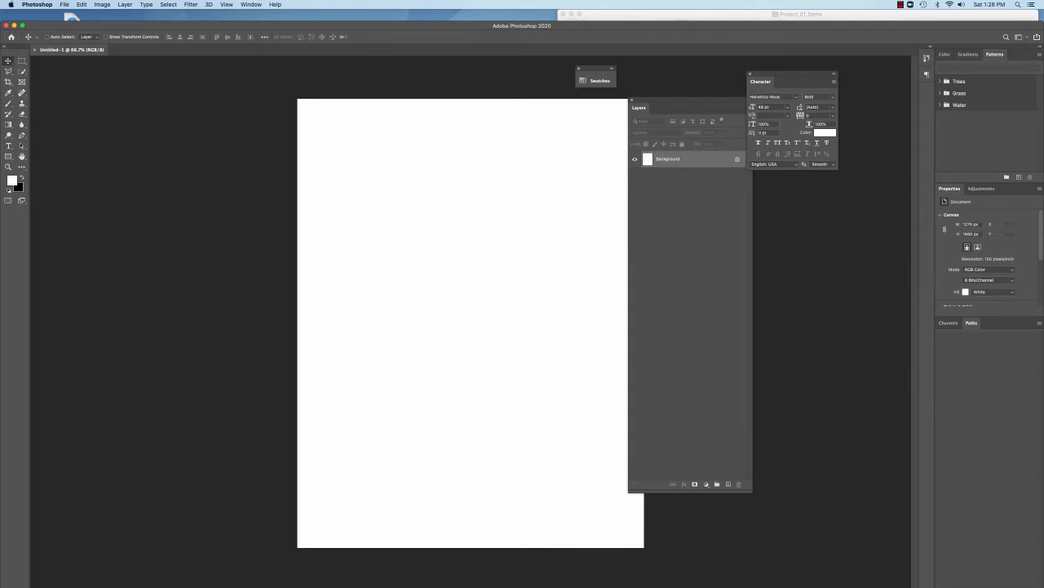
# - Start opening an existing file and browse from the Desktop through VISC 204 to the VISC 204 Intro Pixel Design folder
pyautogui.click(63, 4)
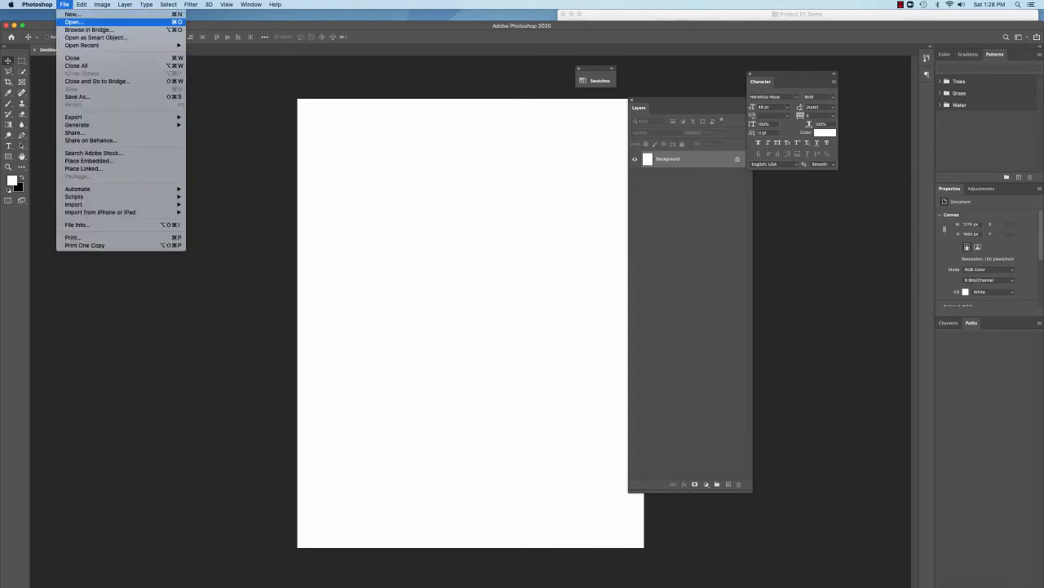
pyautogui.click(71, 14)
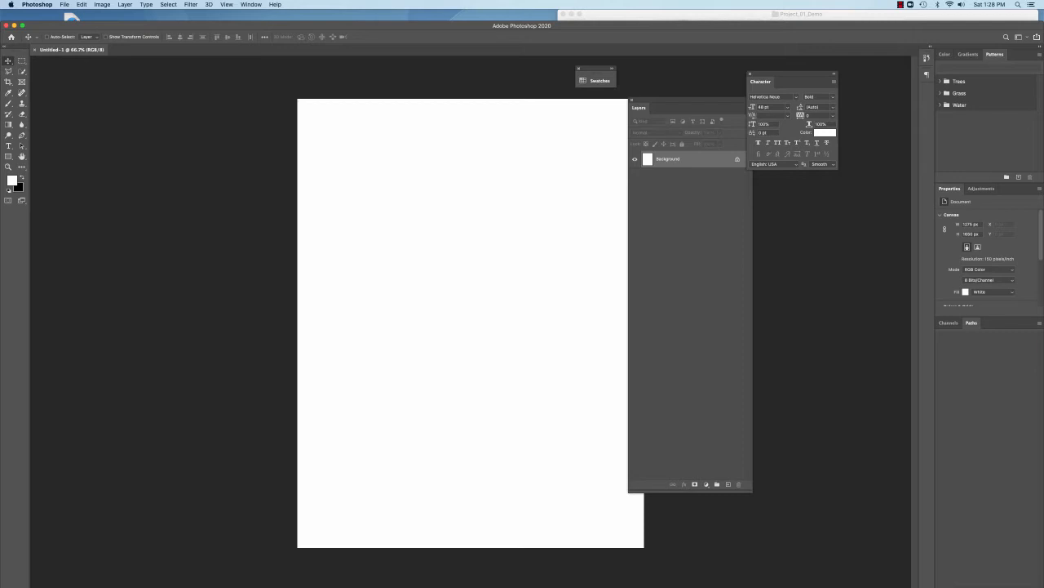
pyautogui.press('super+o')
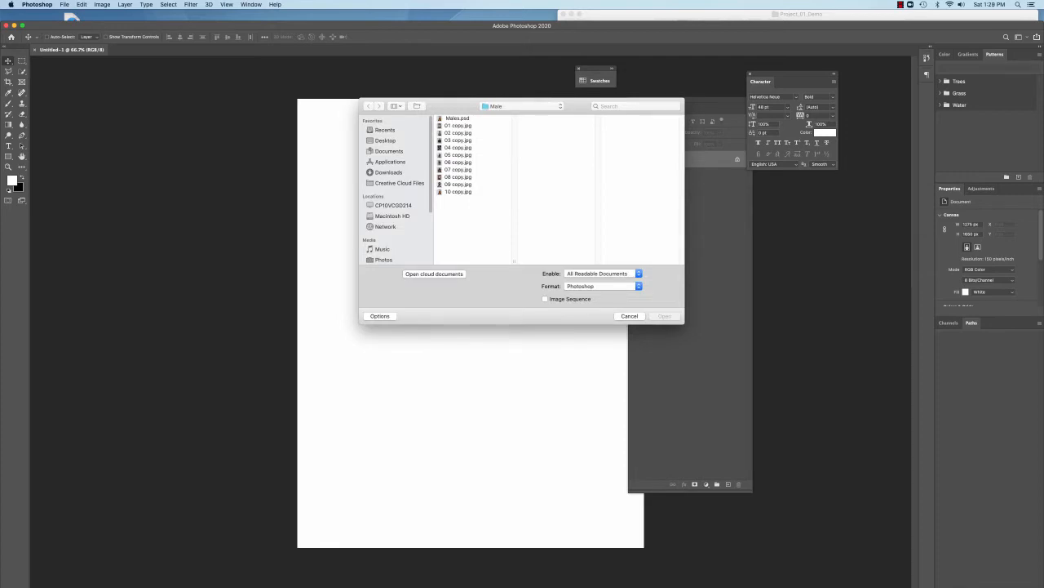
pyautogui.click(523, 106)
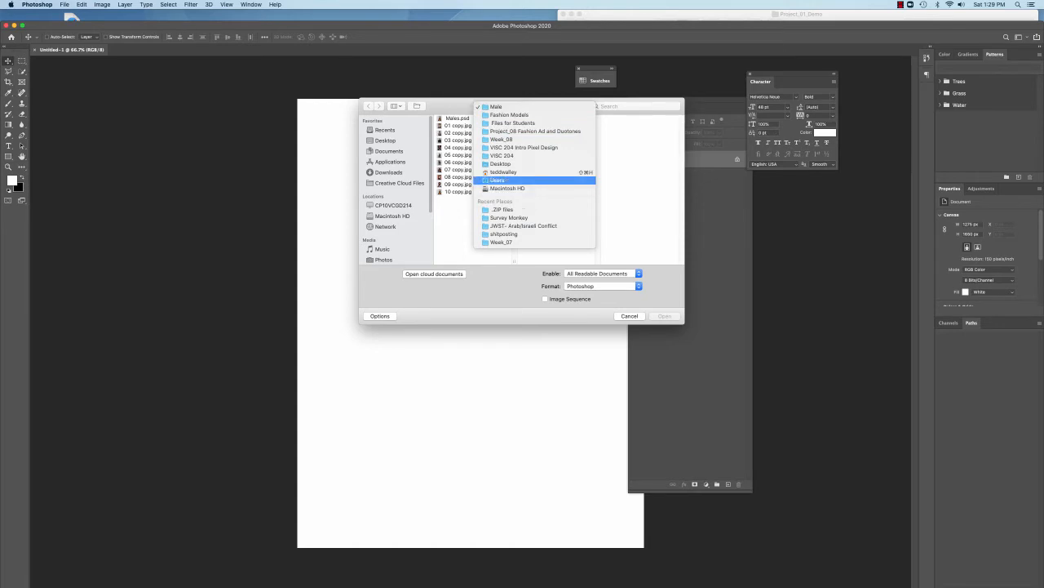
pyautogui.press('Escape')
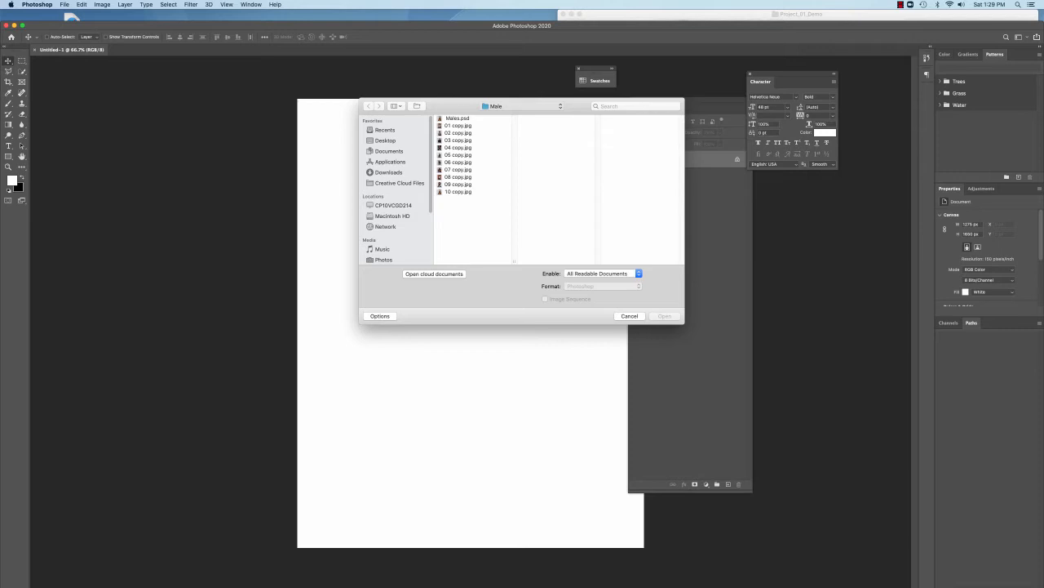
pyautogui.click(386, 140)
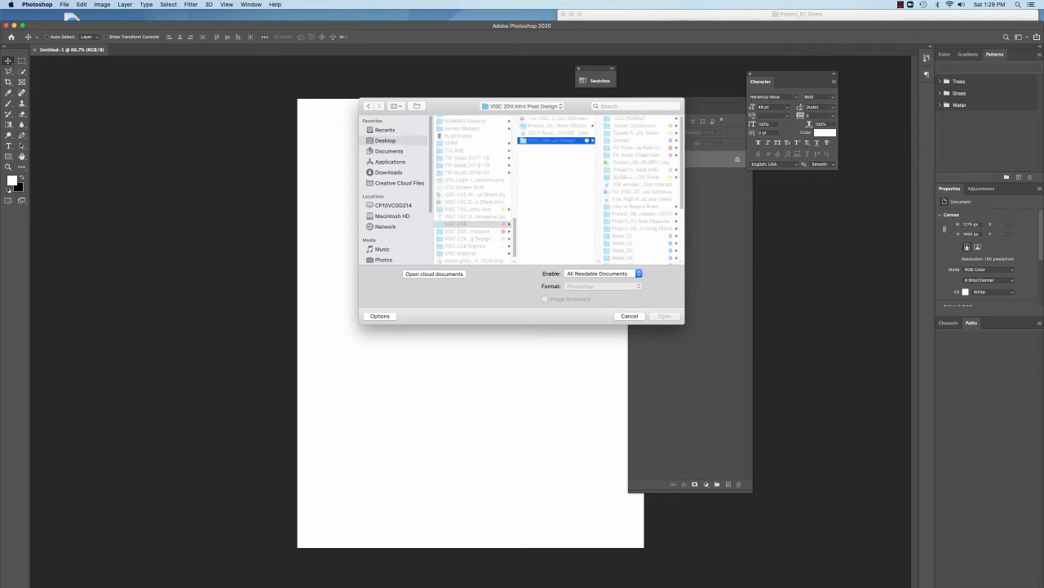
pyautogui.click(463, 128)
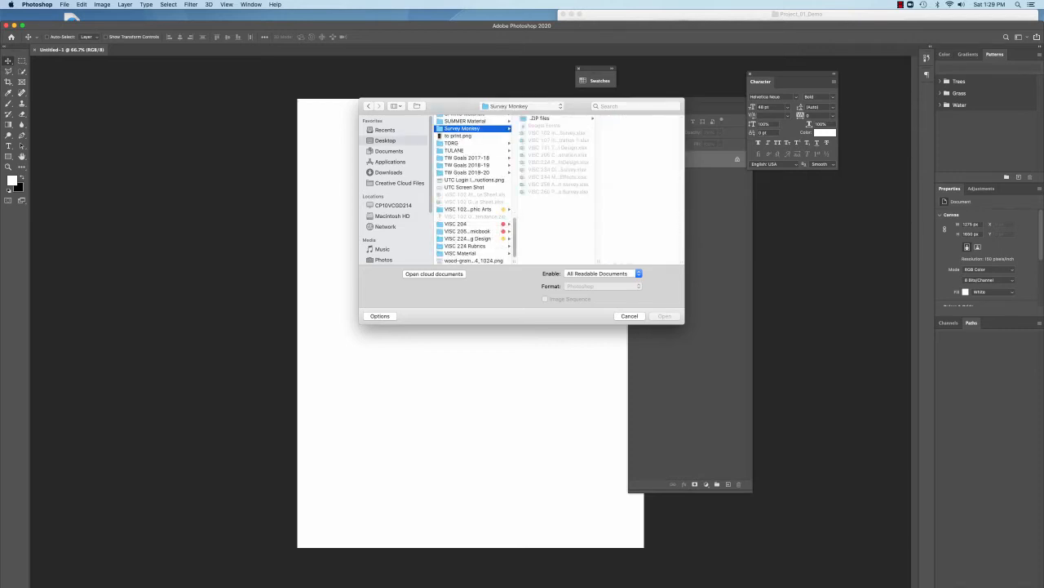
pyautogui.click(455, 224)
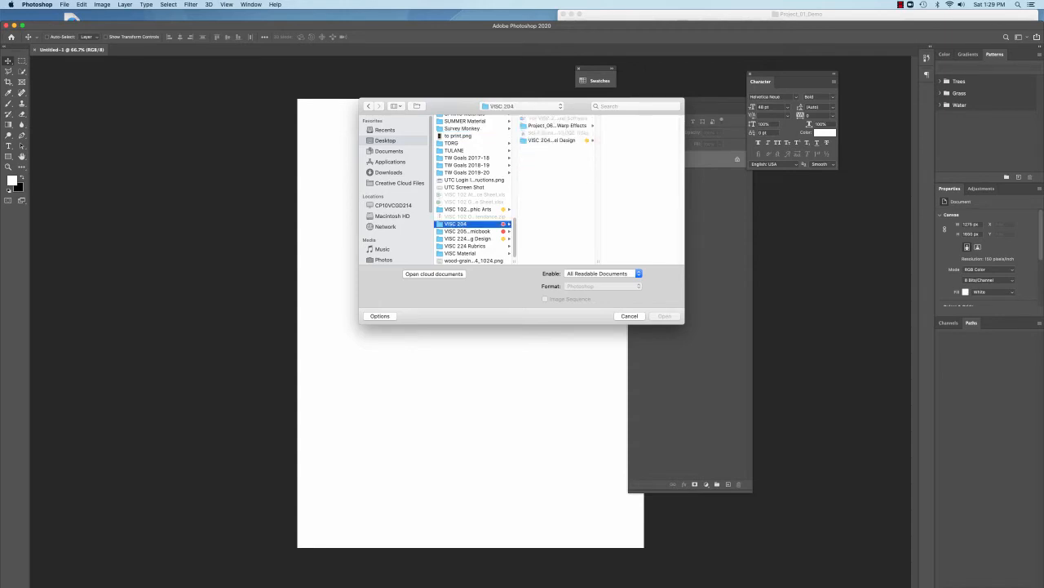
pyautogui.click(552, 141)
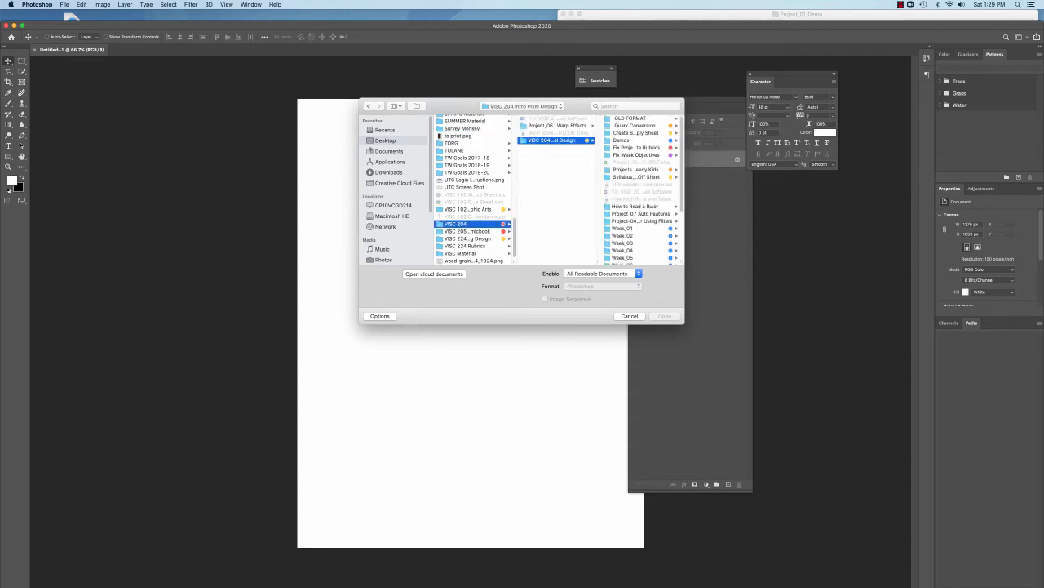
# - Open stapler.pdf from the Project_01_Demo folder inside Week_01
pyautogui.click(622, 228)
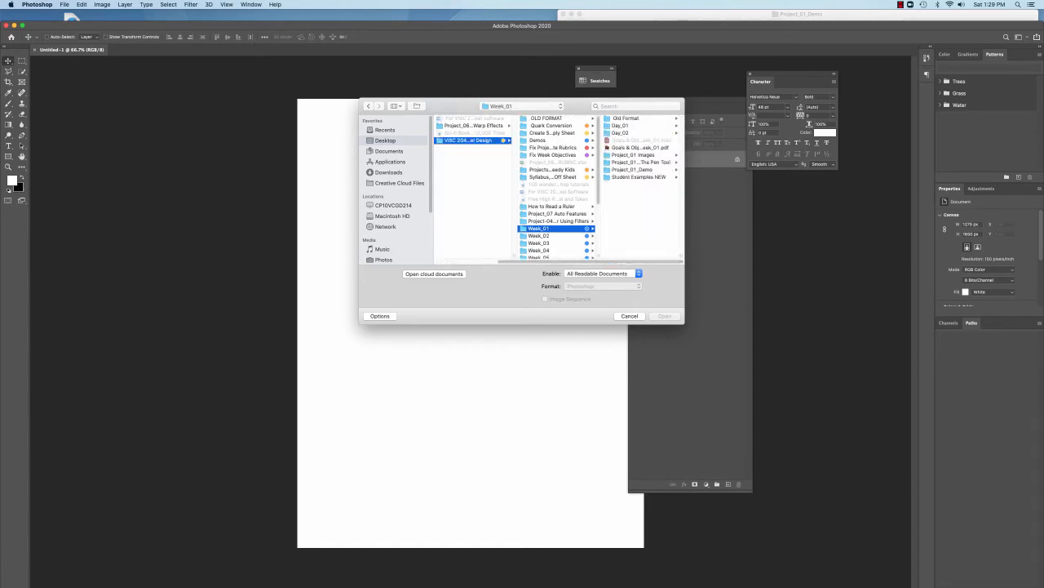
pyautogui.click(632, 169)
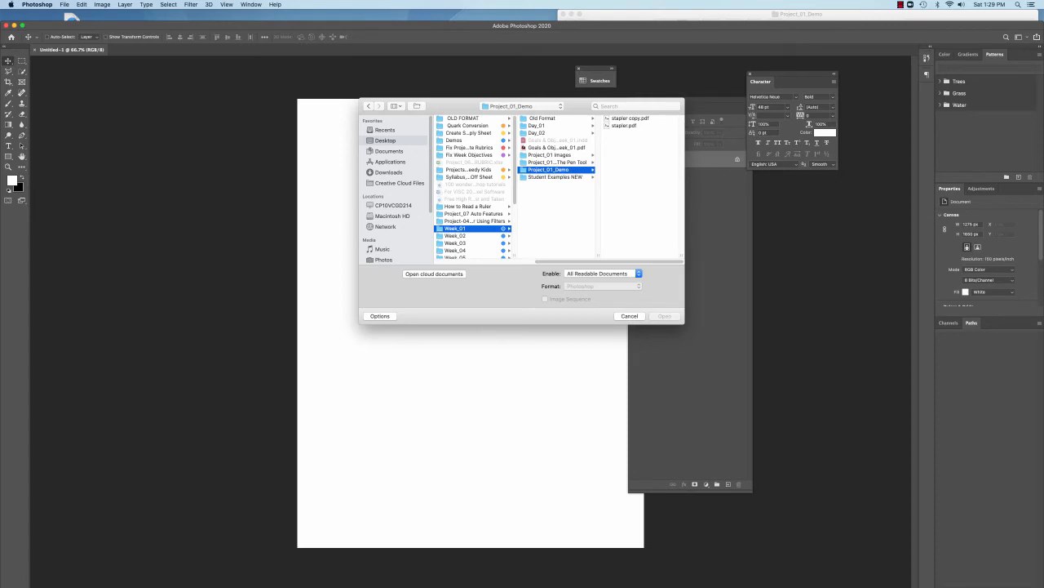
pyautogui.click(624, 125)
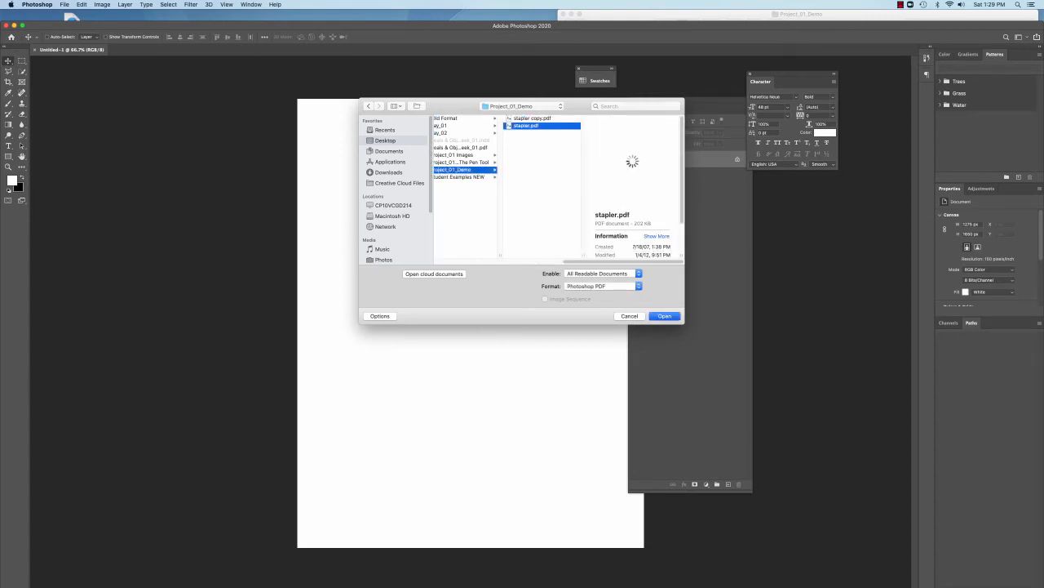
pyautogui.press('Return')
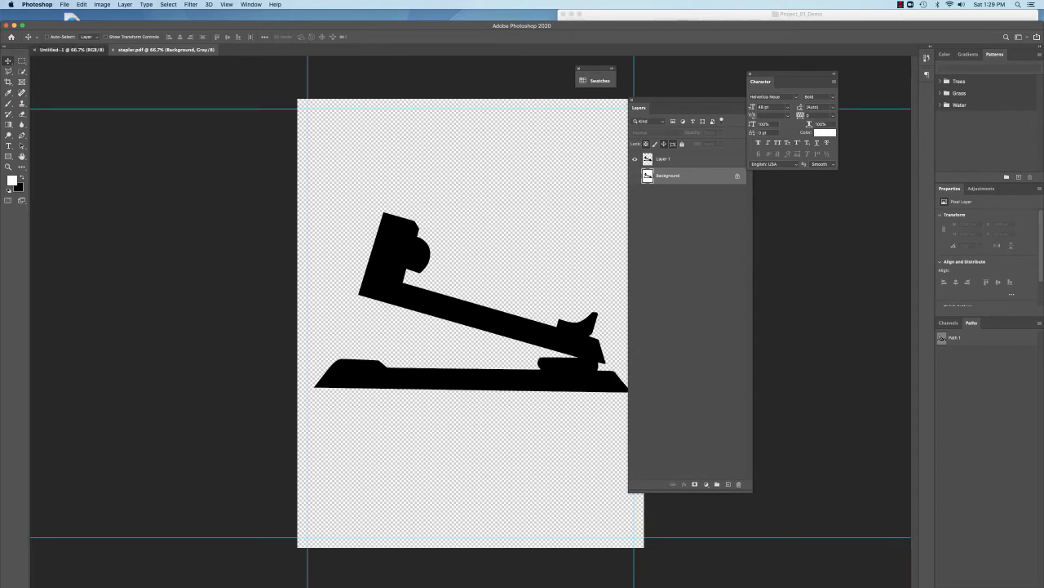
# - Transfer the stapler on Layer 1 of stapler.pdf into the Untitled-1 document with the Move tool
pyautogui.click(72, 50)
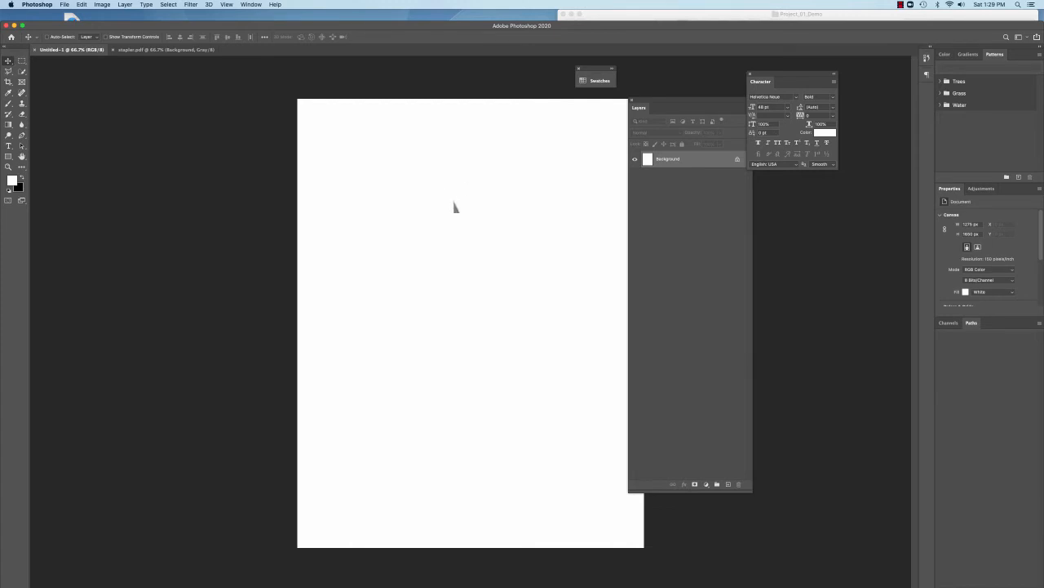
pyautogui.hotkey('ctrl', 'Tab')
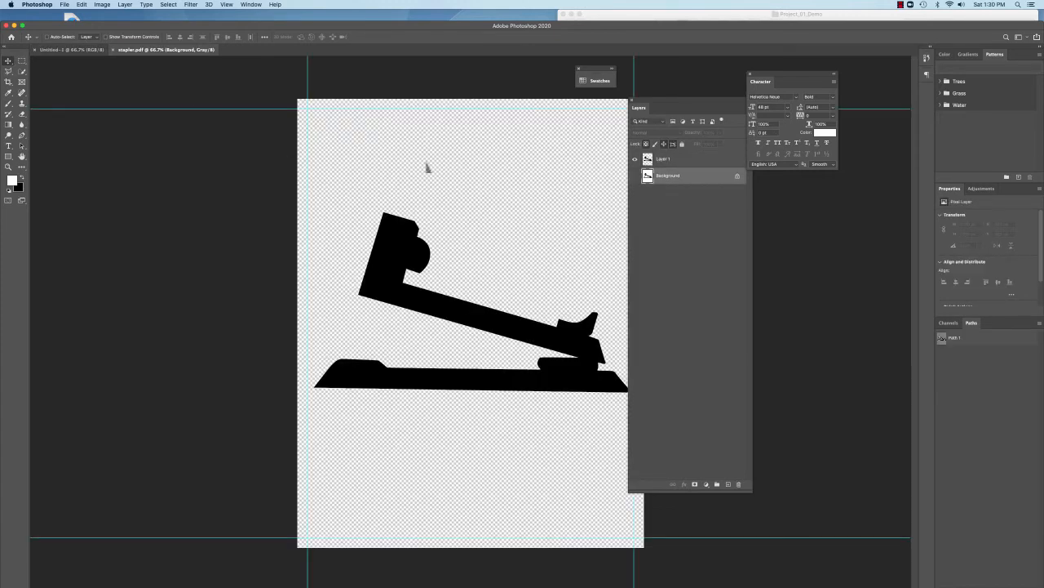
pyautogui.click(687, 162)
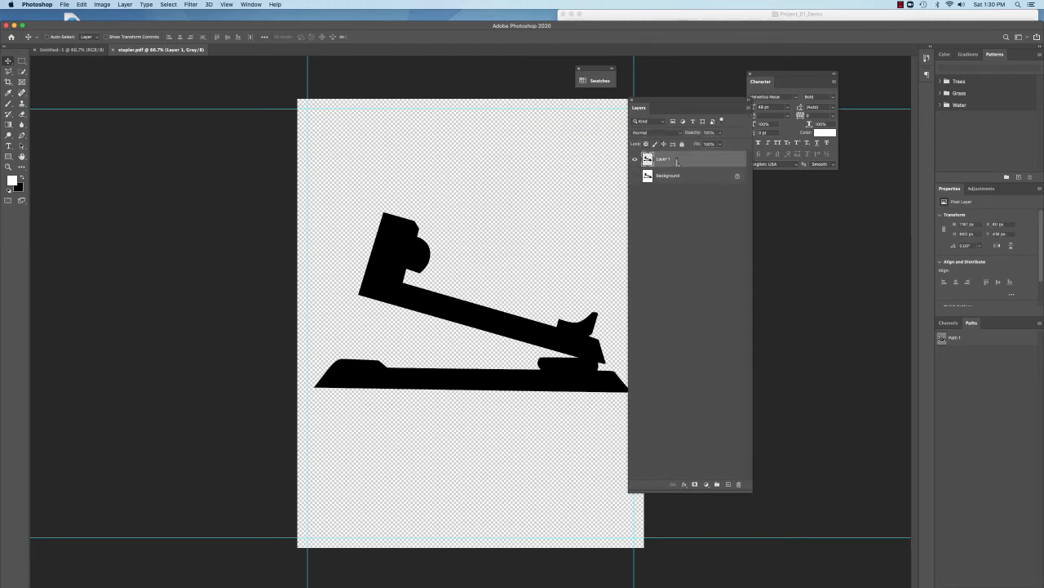
pyautogui.moveTo(389, 208); pyautogui.dragTo(469, 283)
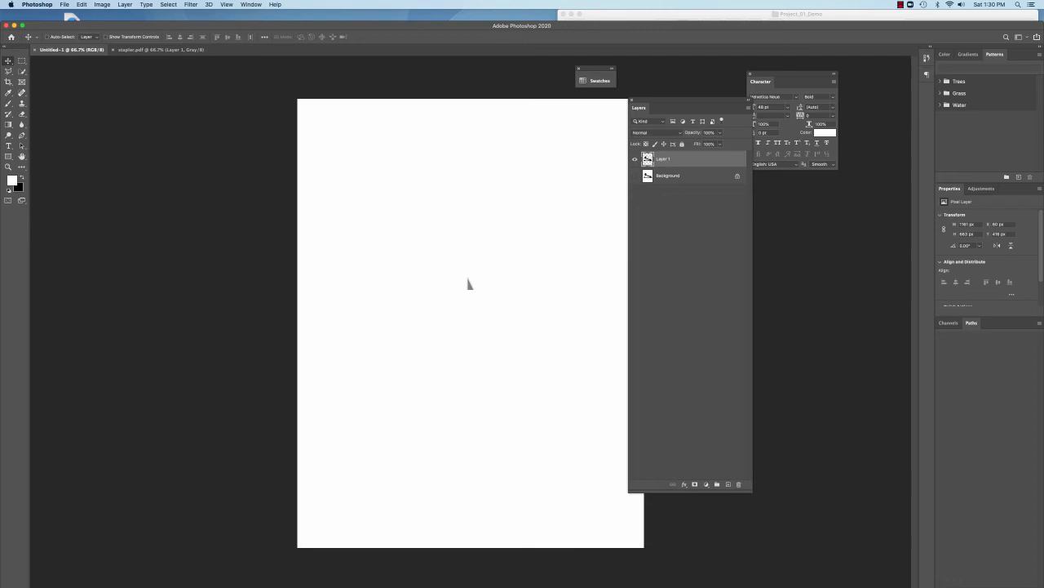
pyautogui.moveTo(469, 283); pyautogui.dragTo(470, 283)
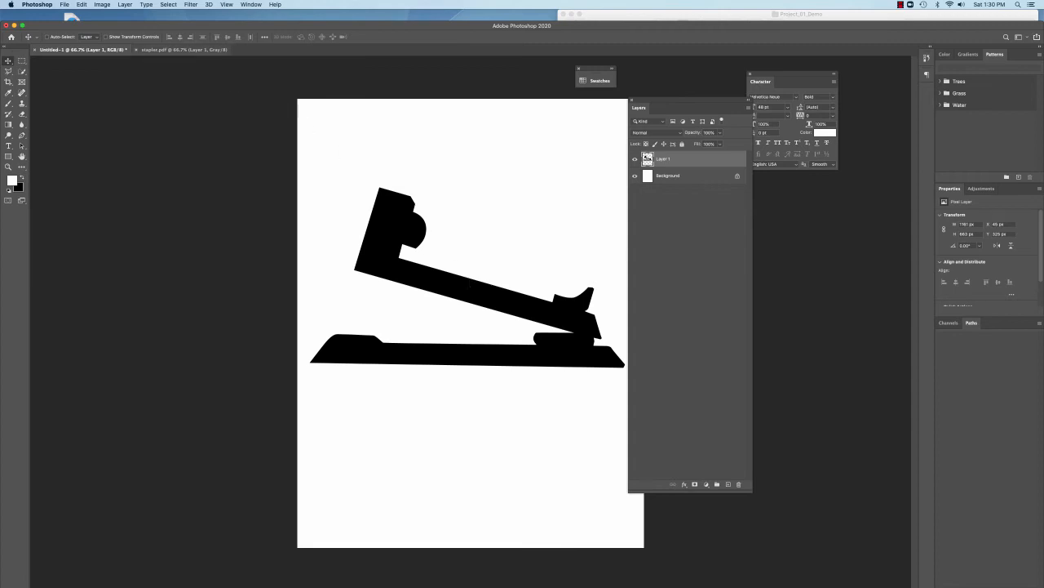
# - Select the entire canvas in stapler.pdf and copy the contents of Layer 1
pyautogui.click(184, 50)
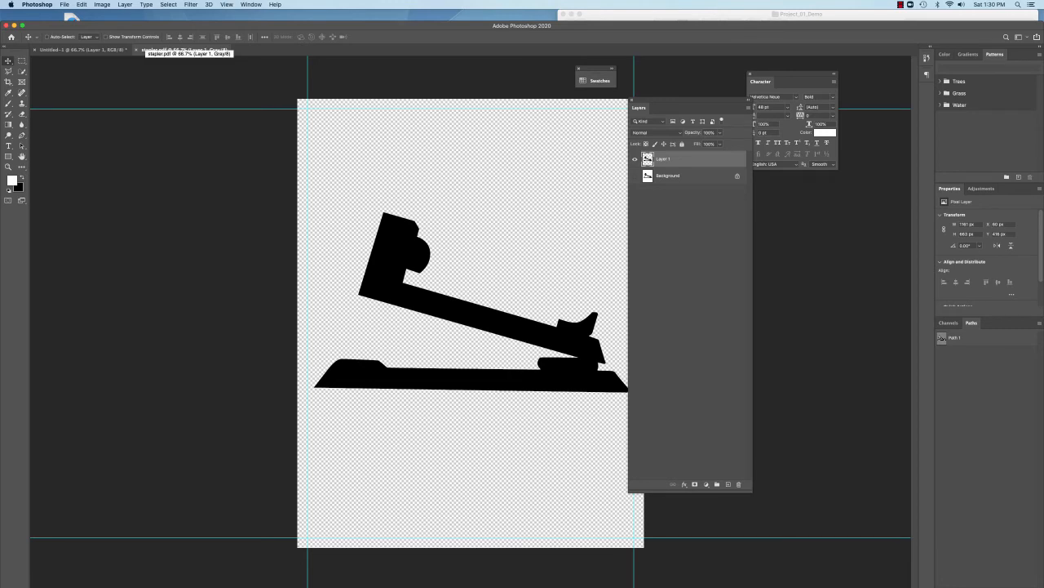
pyautogui.click(168, 4)
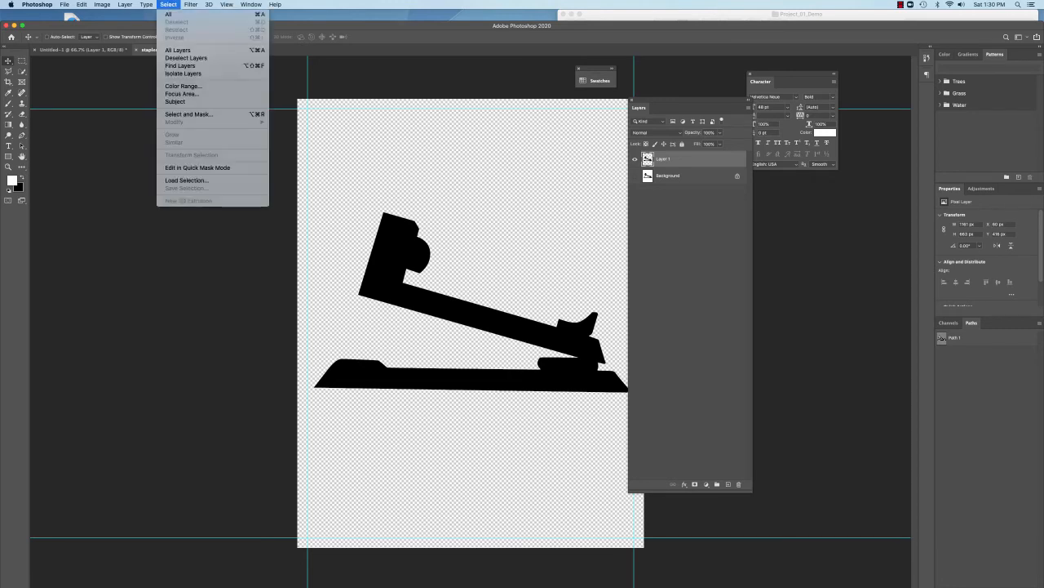
pyautogui.press('Escape')
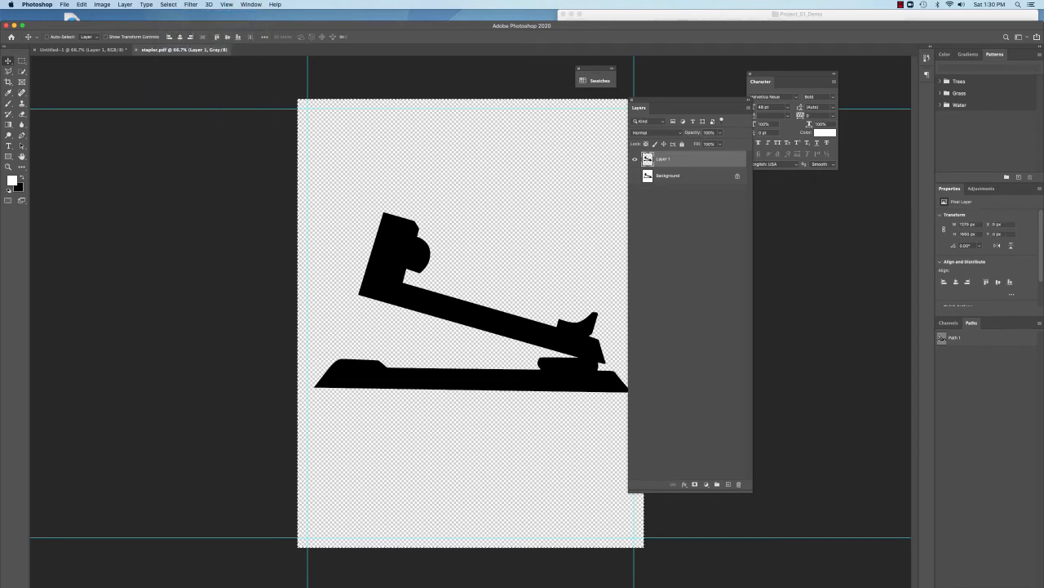
pyautogui.click(82, 4)
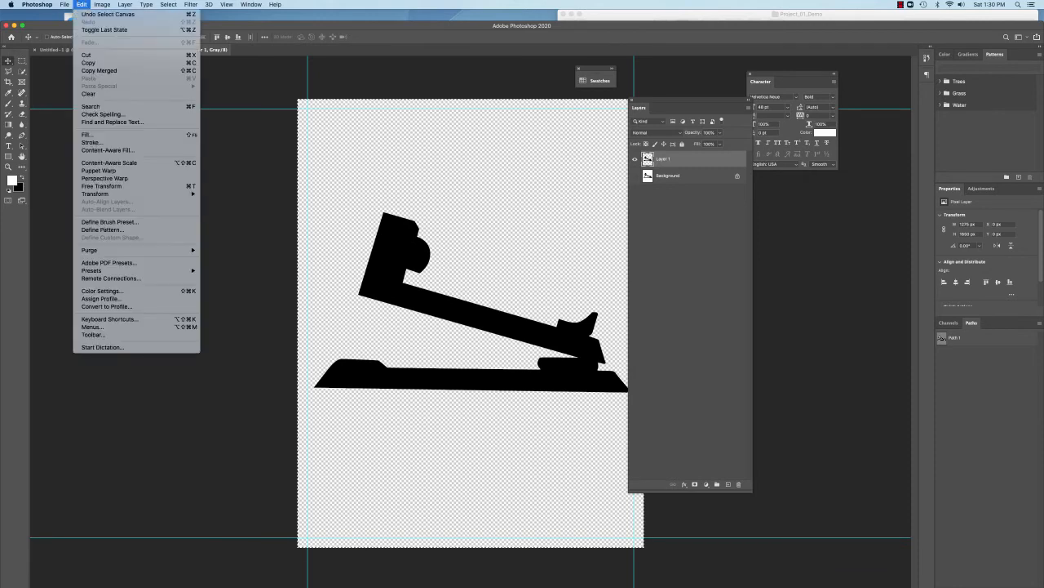
pyautogui.click(92, 63)
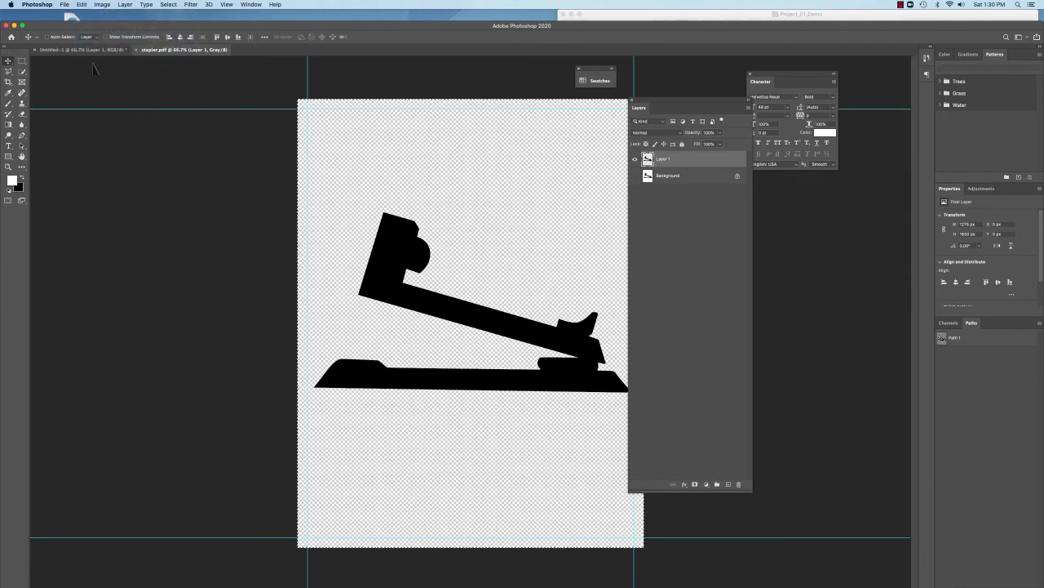
# - Hide Layer 1 in Untitled-1, then paste the copied stapler as a new layer and shift it slightly up and to the right
pyautogui.click(82, 50)
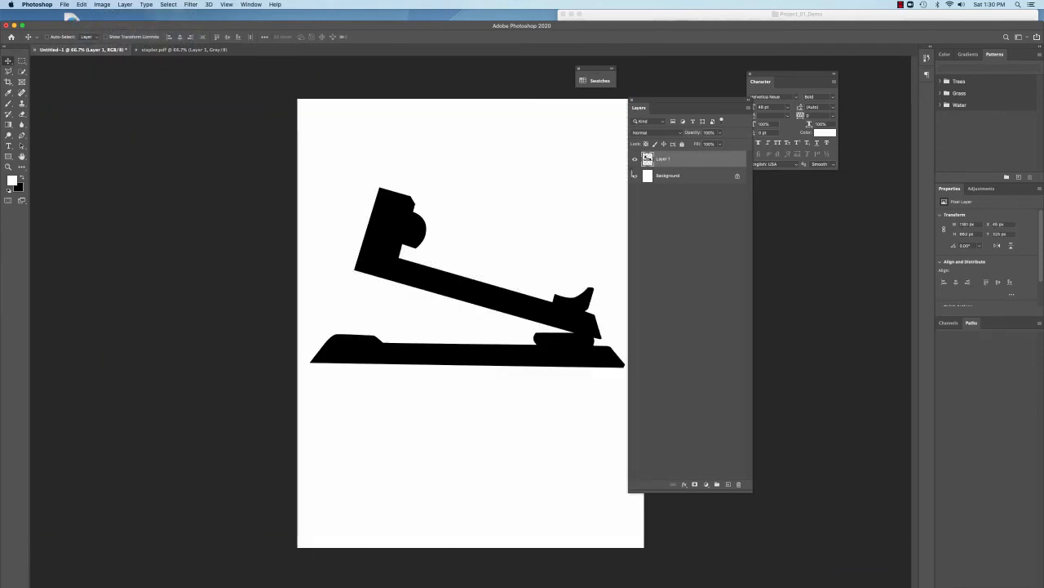
pyautogui.click(635, 158)
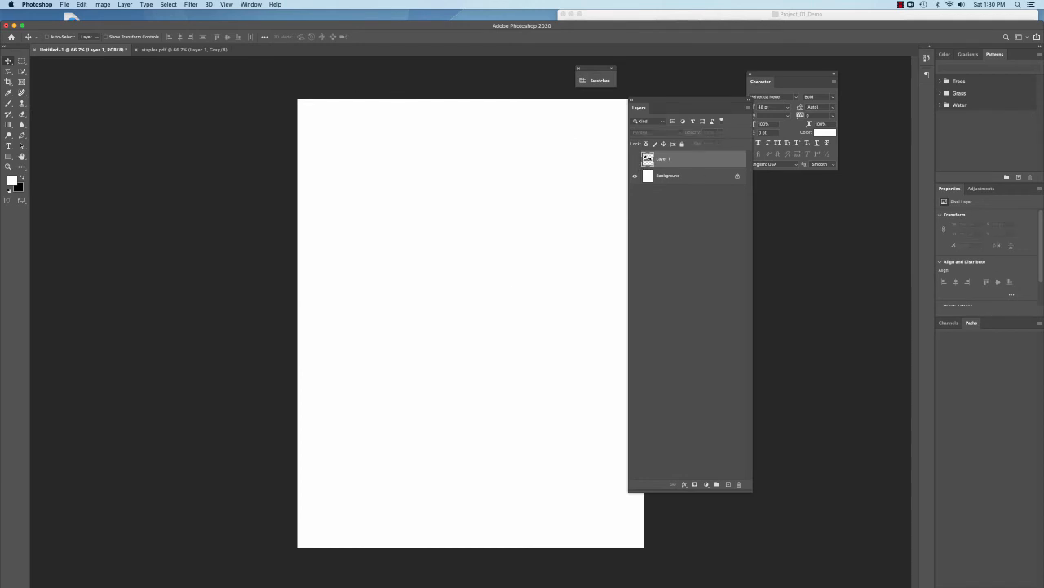
pyautogui.click(82, 4)
pyautogui.click(90, 79)
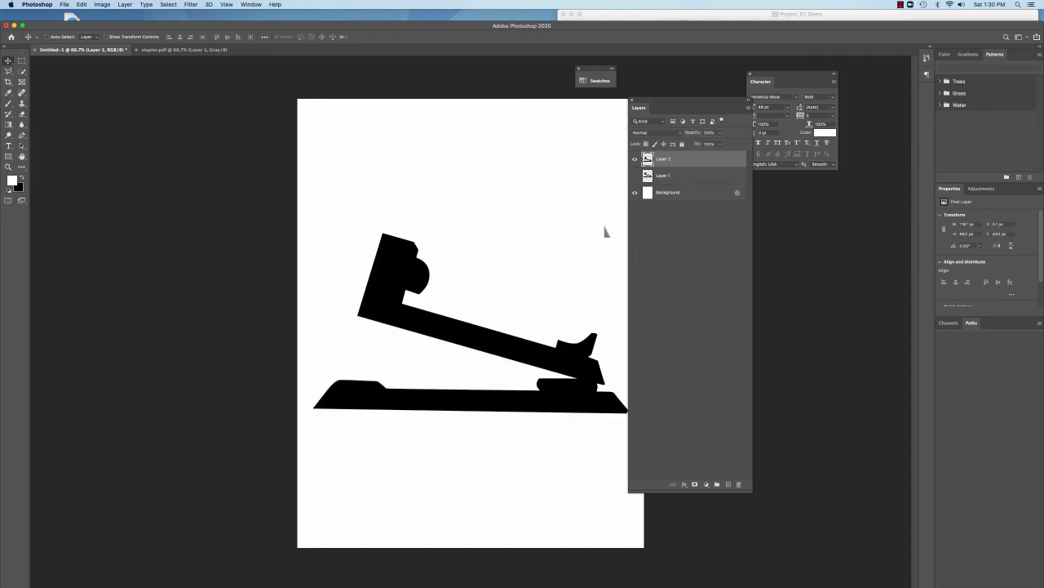
pyautogui.moveTo(417, 280); pyautogui.dragTo(414, 253)
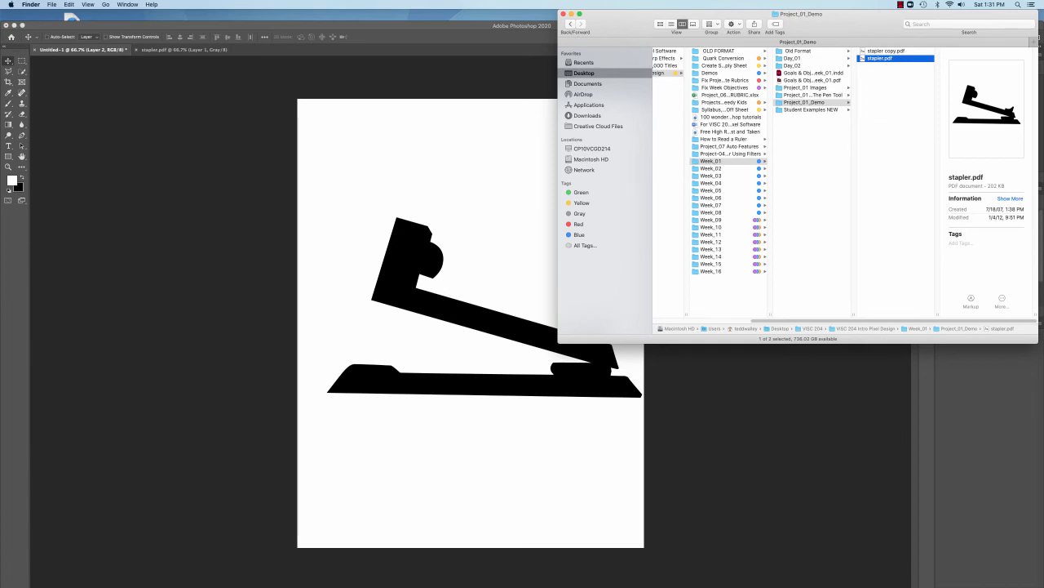
# - Try to open stapler.pdf in Photoshop straight from the Project_01_Demo folder in Finder
pyautogui.moveTo(879, 58); pyautogui.dragTo(320, 572)
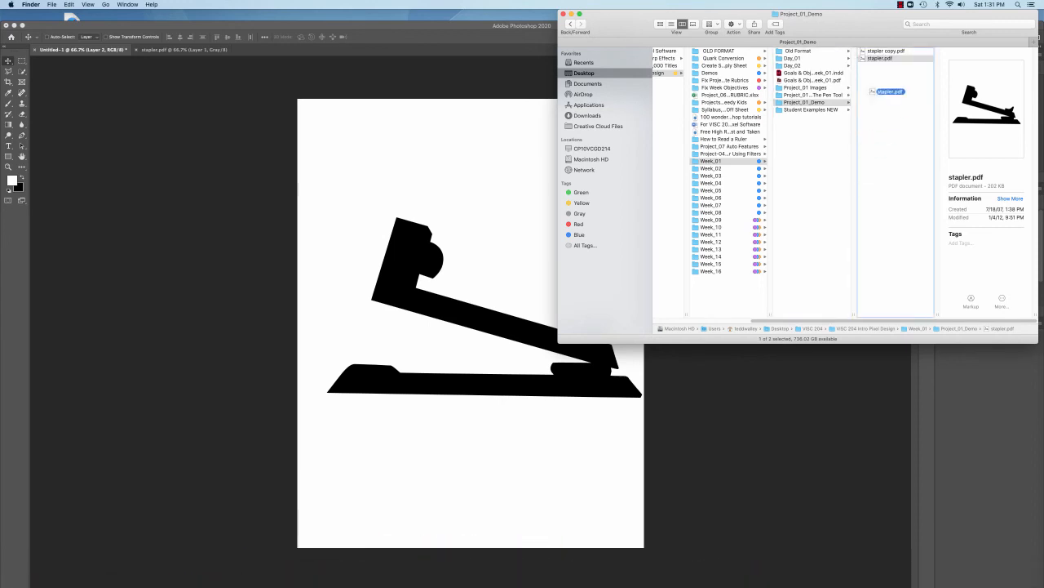
pyautogui.moveTo(880, 58); pyautogui.dragTo(888, 210)
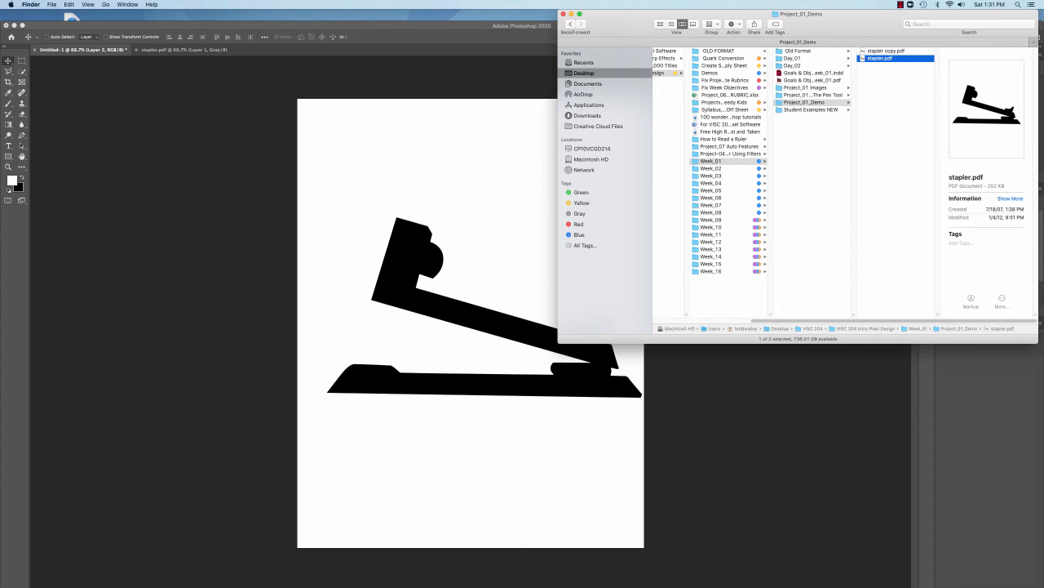
# - Return to Photoshop to compare the Untitled-1 and stapler.pdf documents, then switch to the Project_01_Demo window in Finder
pyautogui.click(244, 81)
pyautogui.click(184, 50)
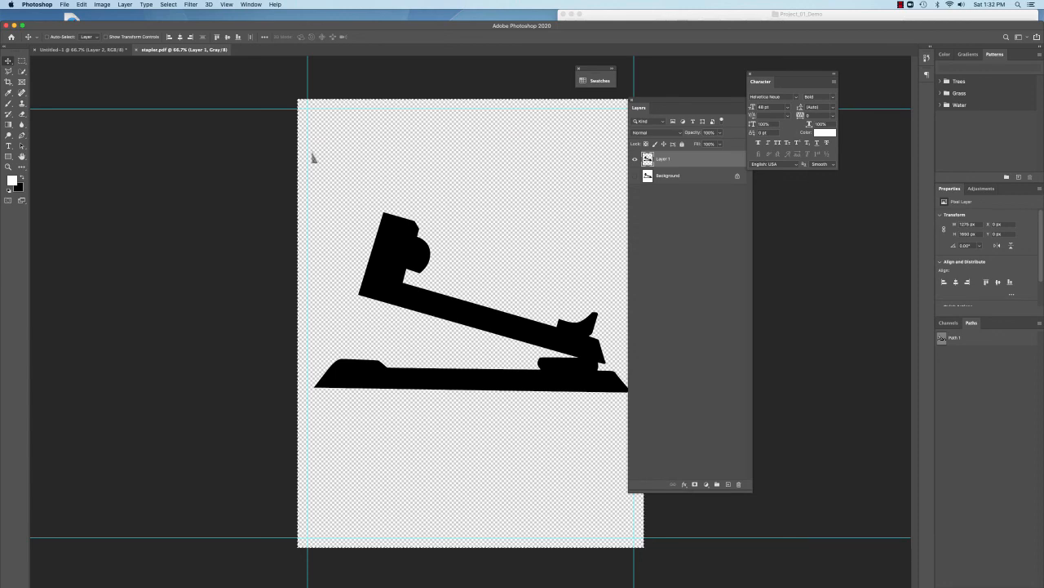
pyautogui.click(82, 49)
pyautogui.moveTo(82, 50); pyautogui.dragTo(347, 247)
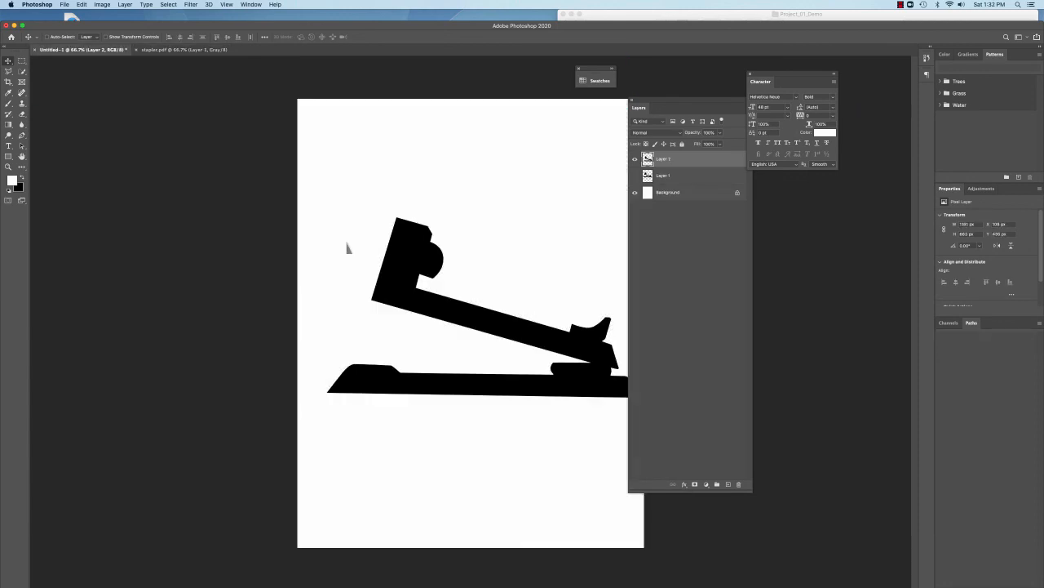
pyautogui.click(167, 50)
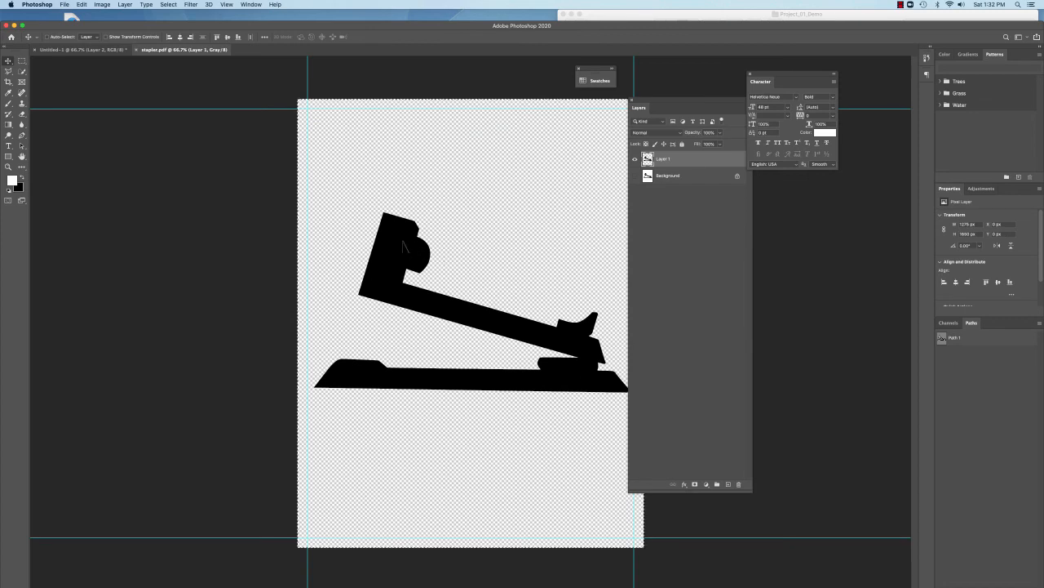
pyautogui.click(105, 50)
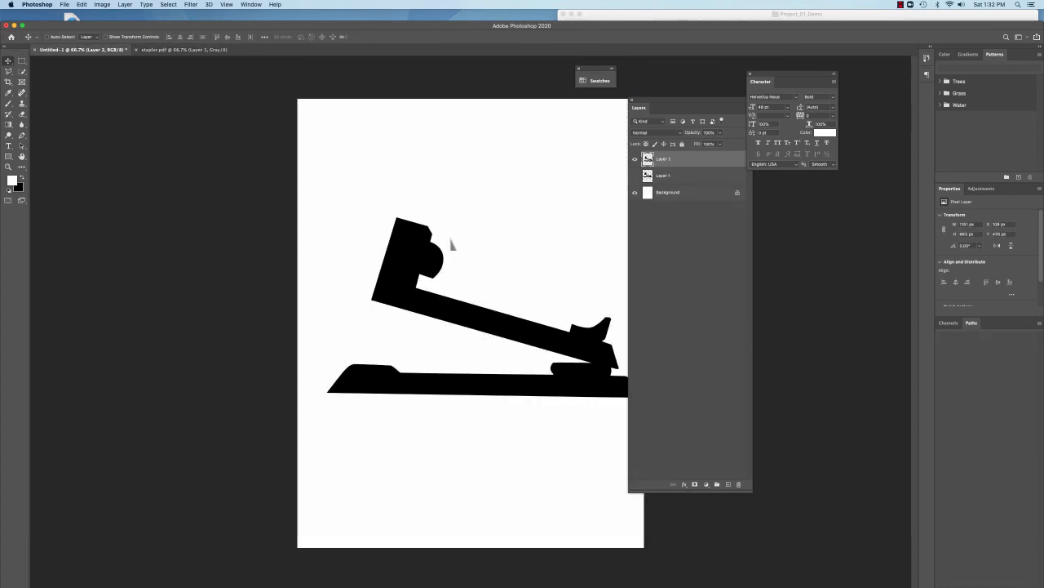
pyautogui.click(741, 15)
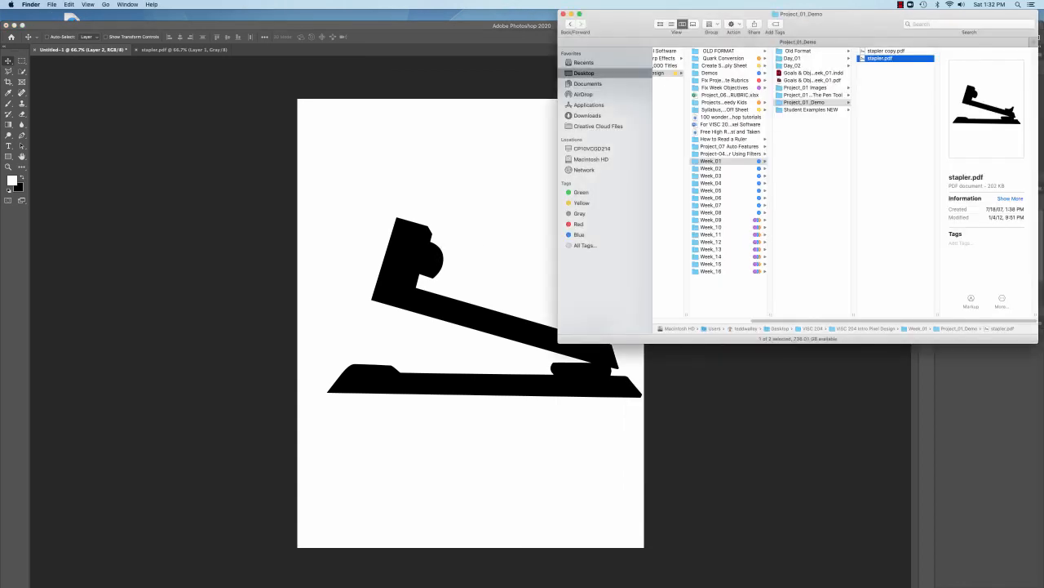